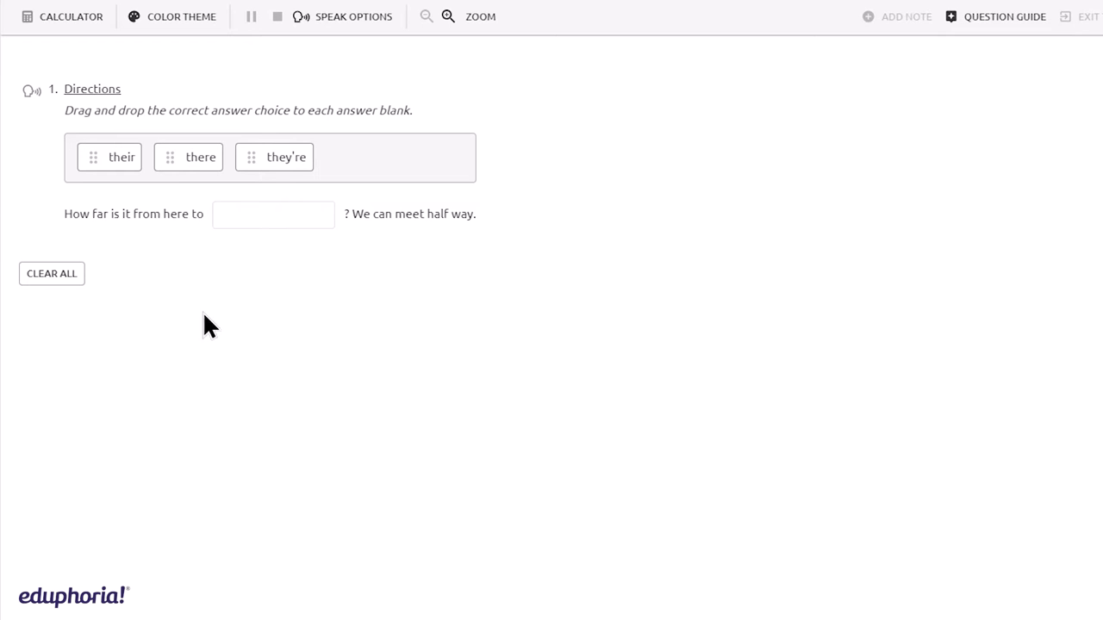
Step: In the sample question, drag 'their' into the blank after 'from here to'
left_click_drag(107, 163, 263, 219)
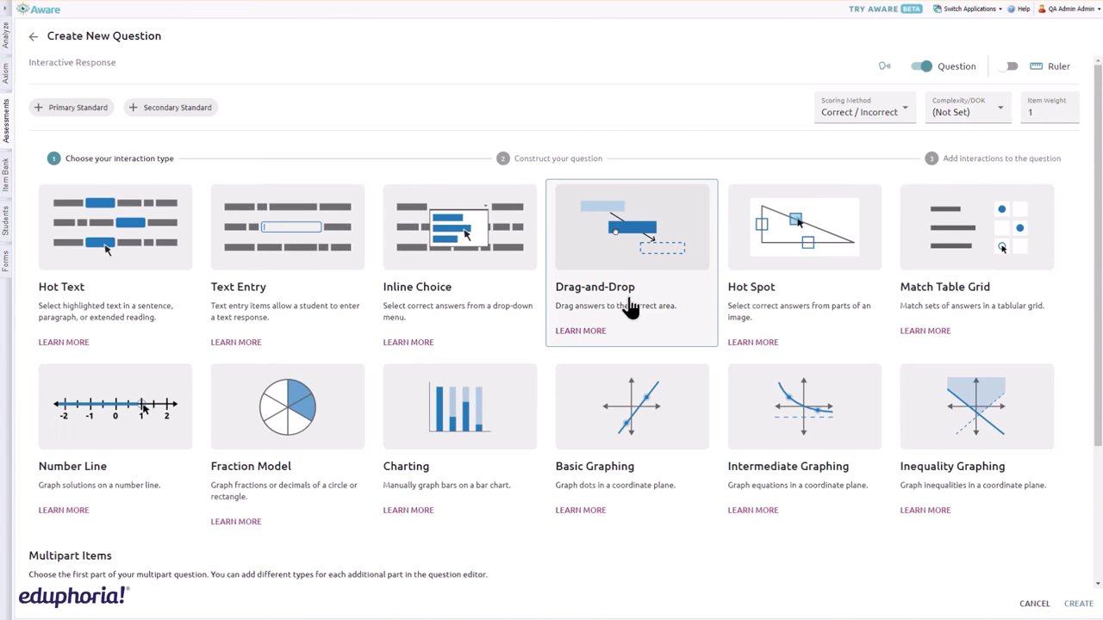
Step: Start a Drag-and-Drop question and delete its directions placeholder line
left_click(632, 308)
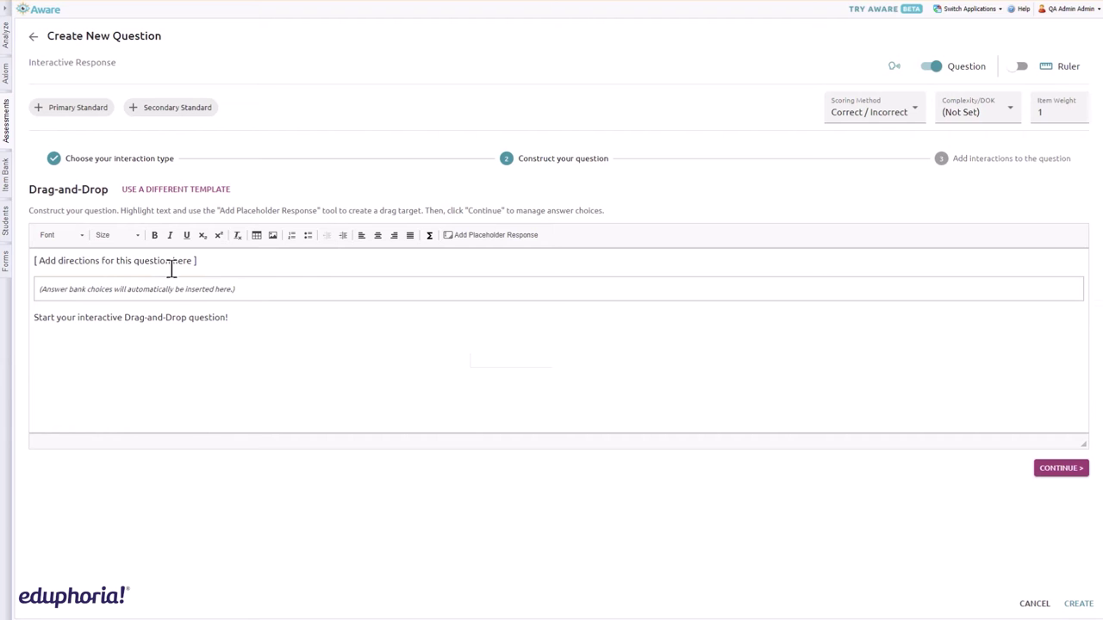
left_click_drag(211, 261, 27, 261)
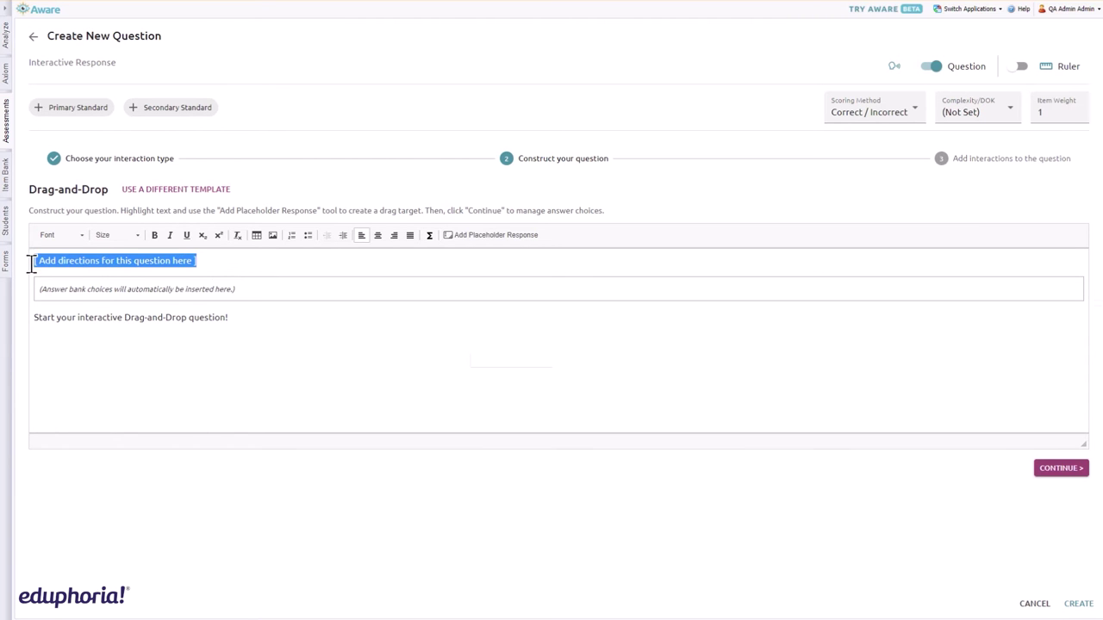
key("BackSpace")
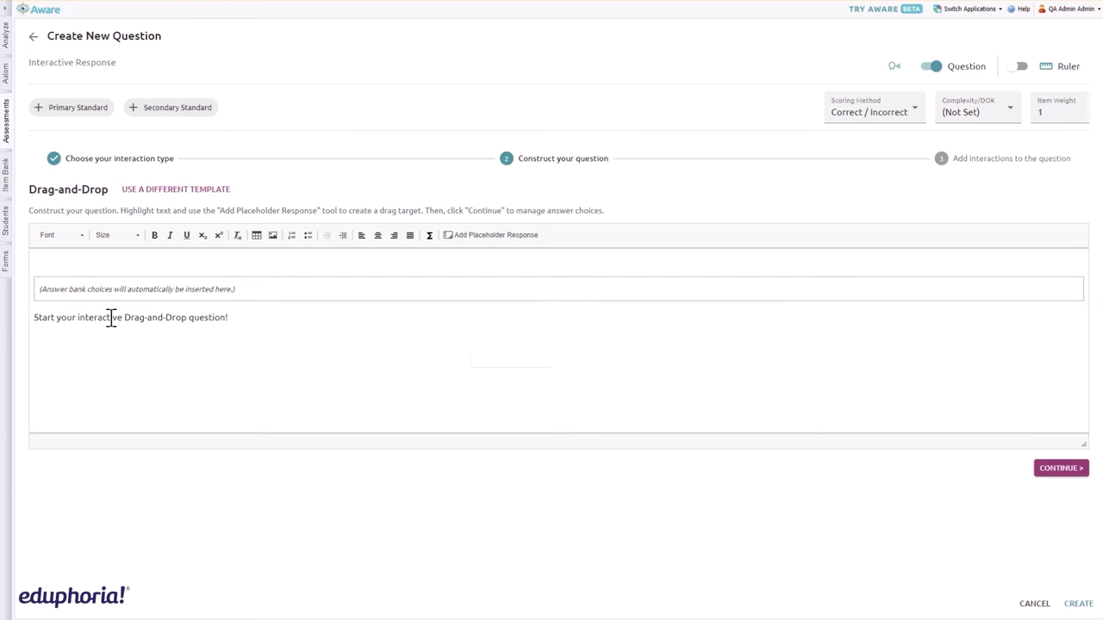
Step: Replace the starter line with 'How far is it from here to there? We can meet half way.' and make 'there' the blank
triple_click(112, 317)
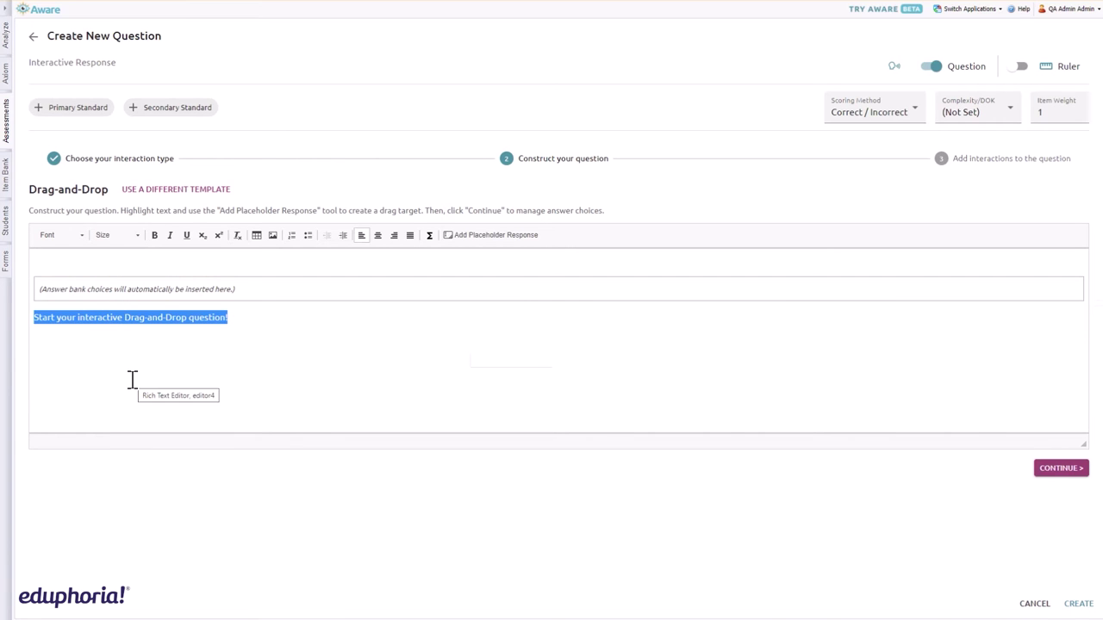
type("How far is it from")
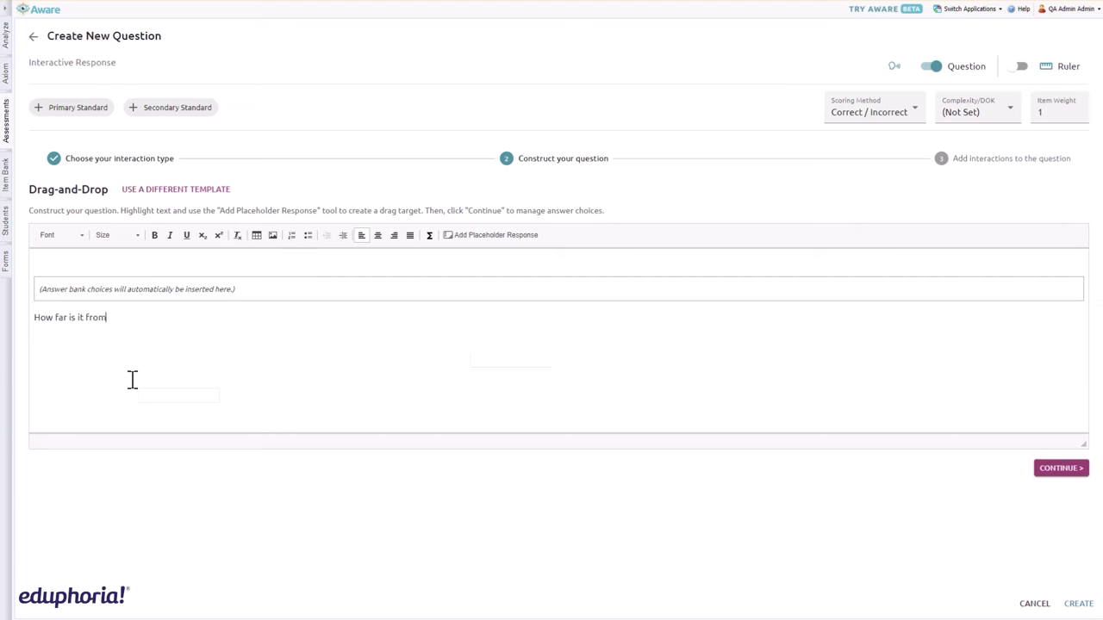
type(" here to there?")
key("BackSpace")
type("? We can meet half way.")
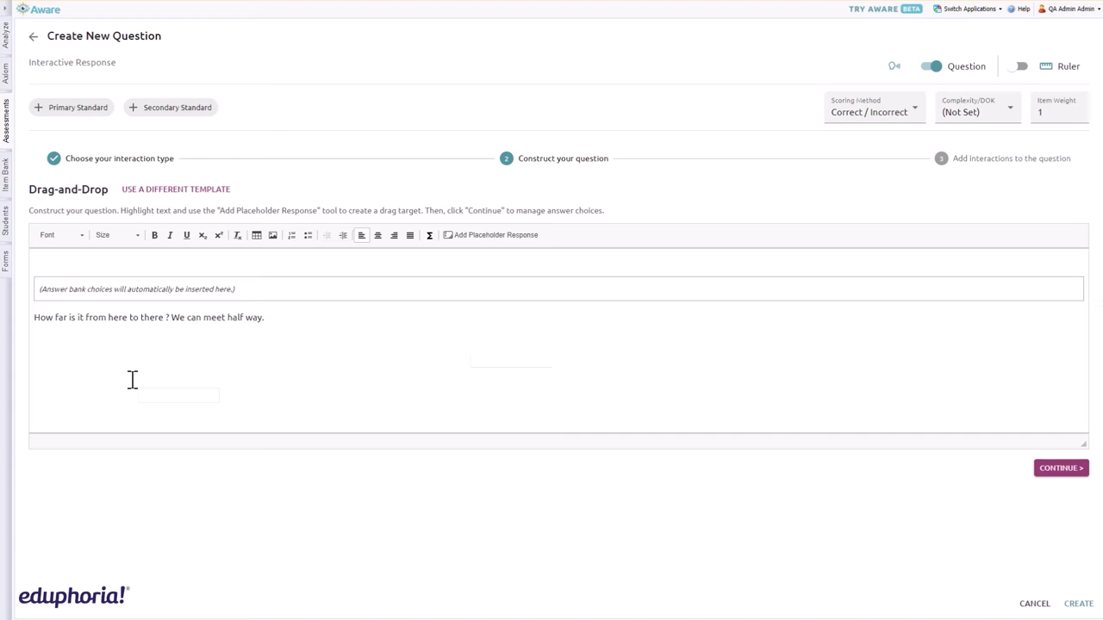
double_click(152, 317)
left_click(510, 235)
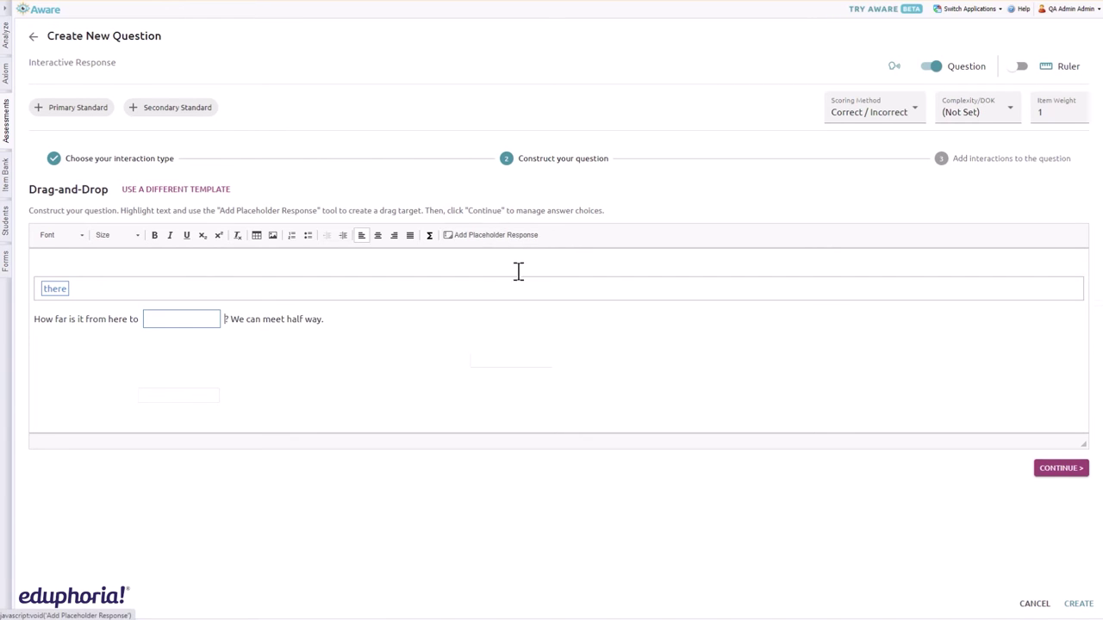
Step: Add 'their' as a second possible answer choice
left_click(1076, 485)
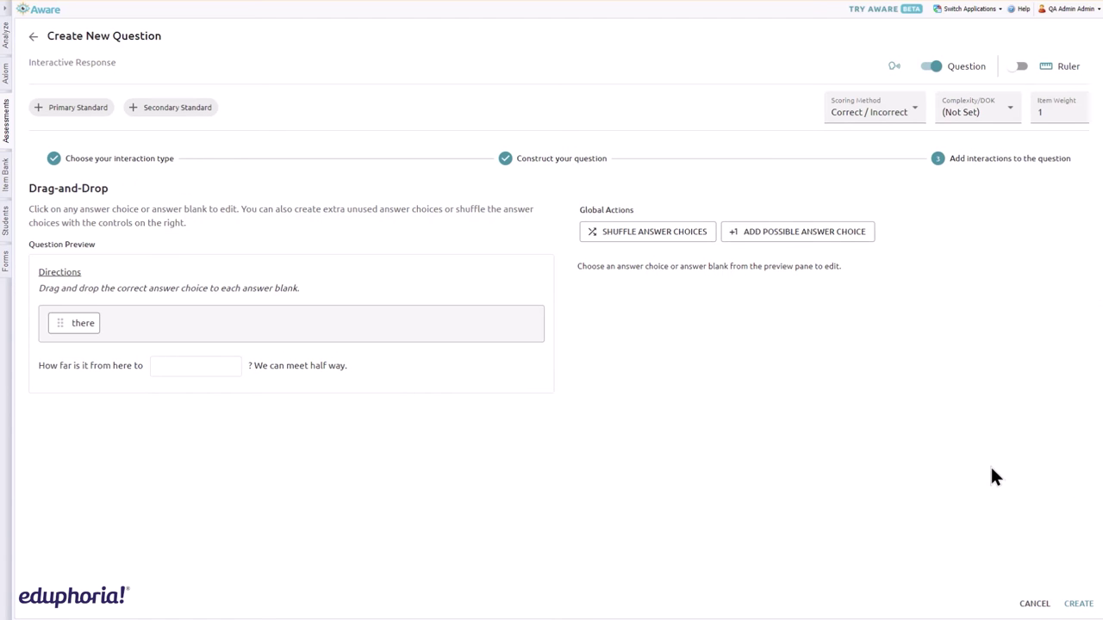
left_click(807, 234)
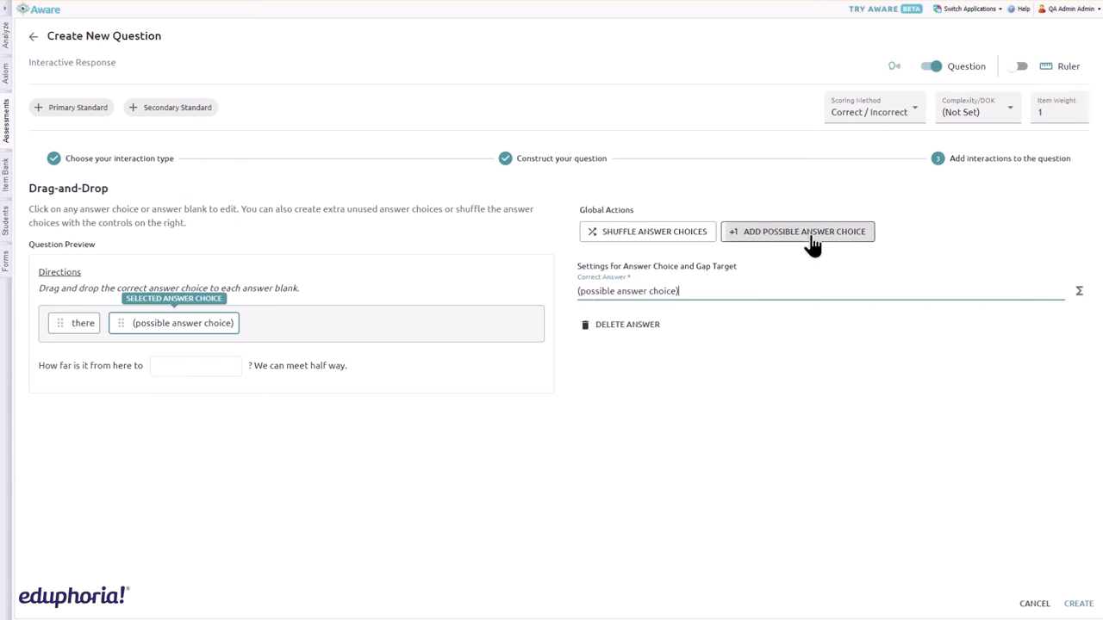
triple_click(706, 291)
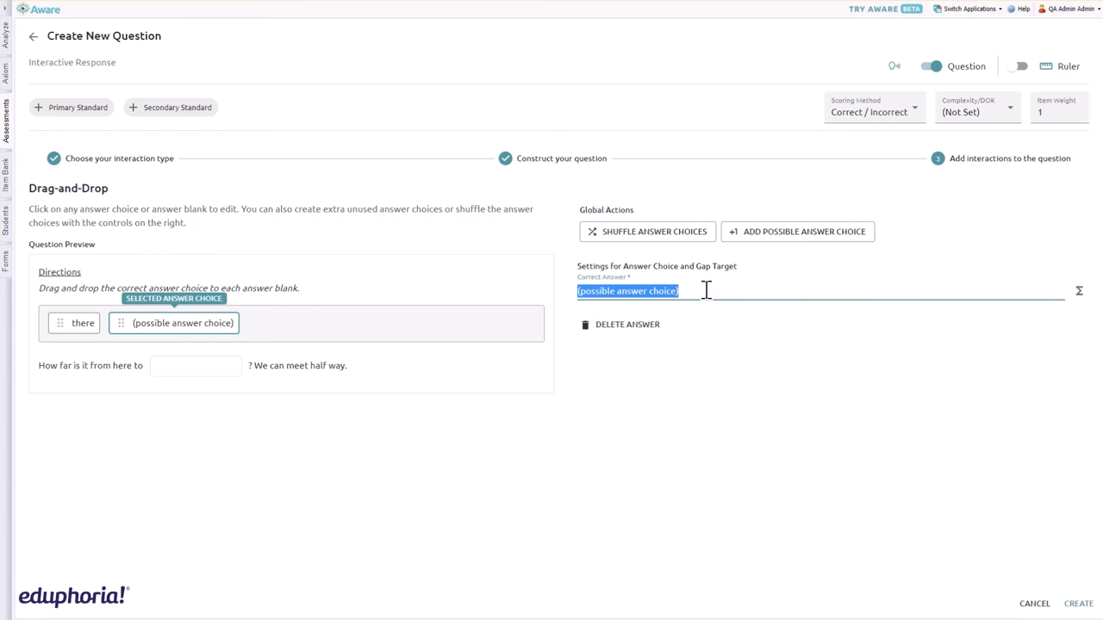
type("their")
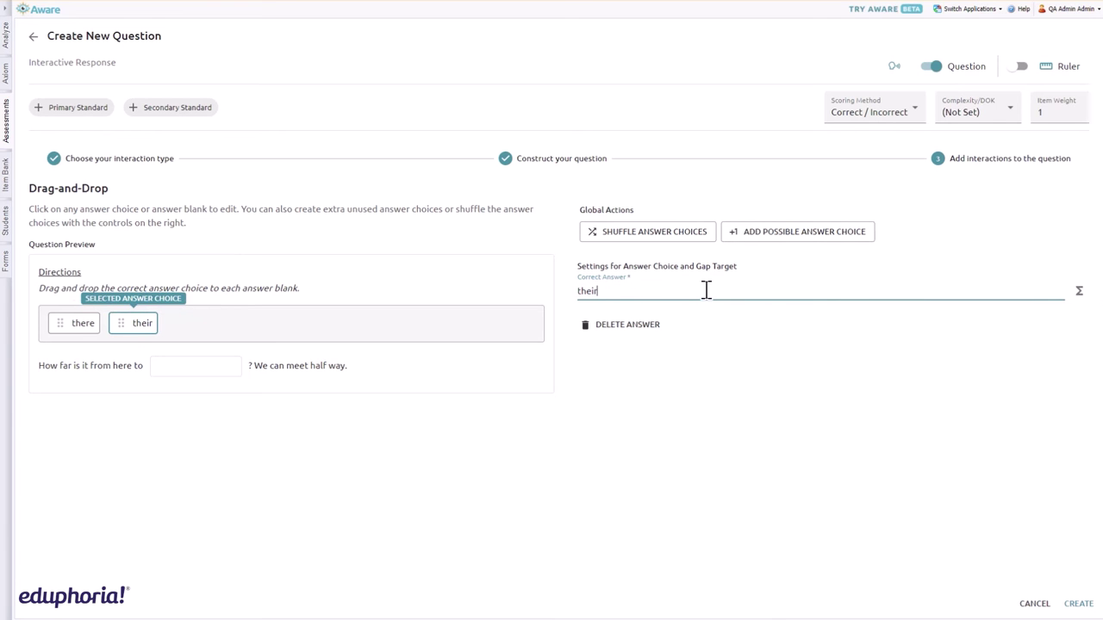
left_click(692, 387)
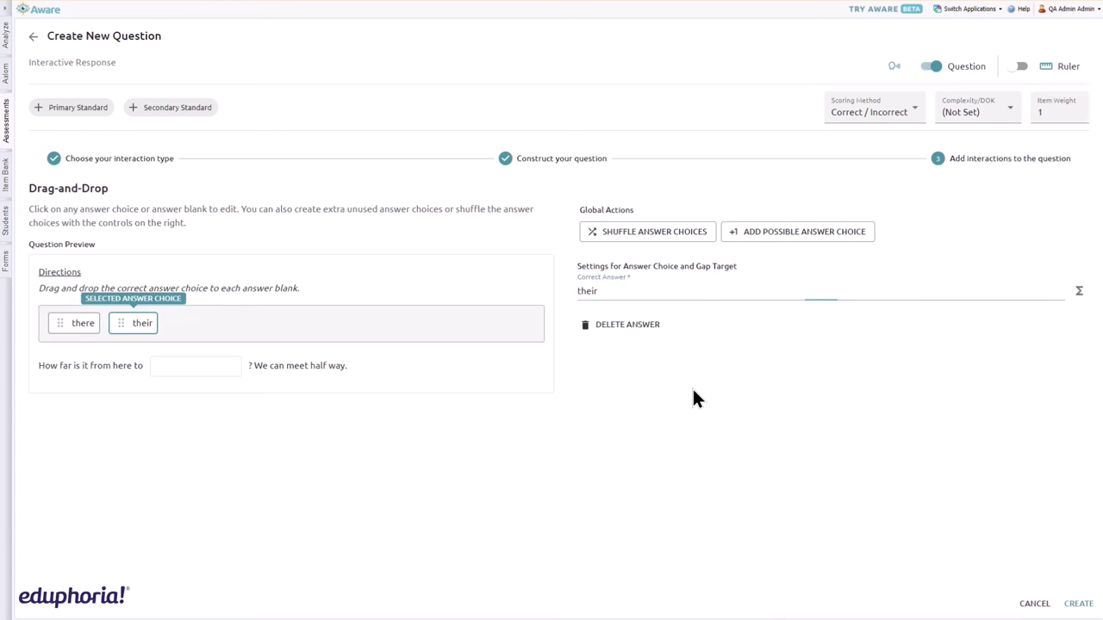
Step: Add 'they're' as a third choice and shuffle the answer choices
left_click(748, 237)
triple_click(672, 290)
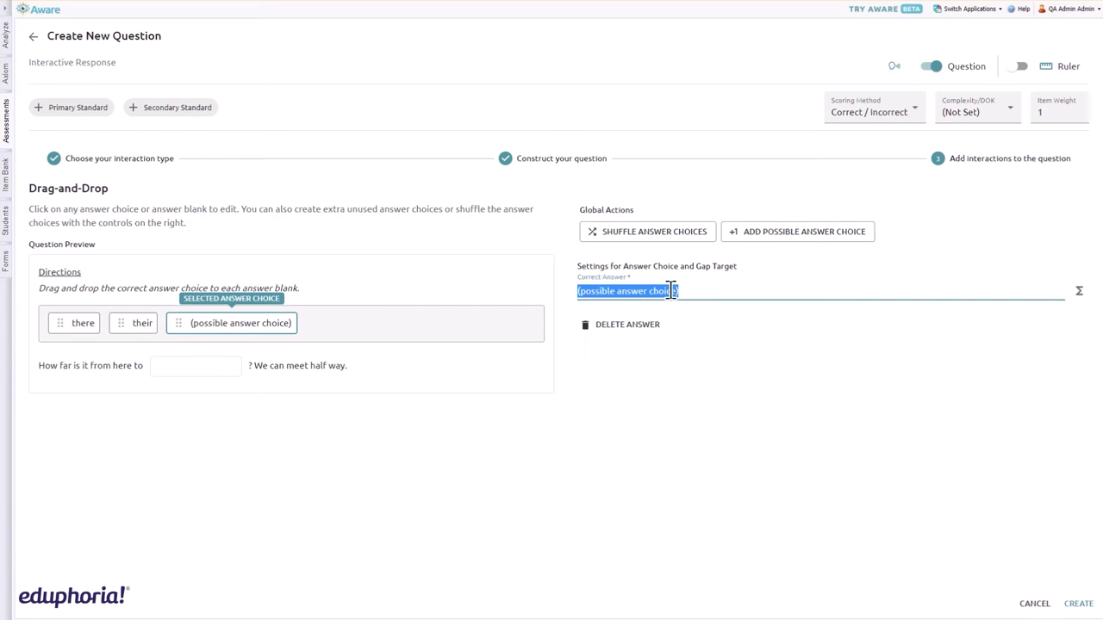
type("they're")
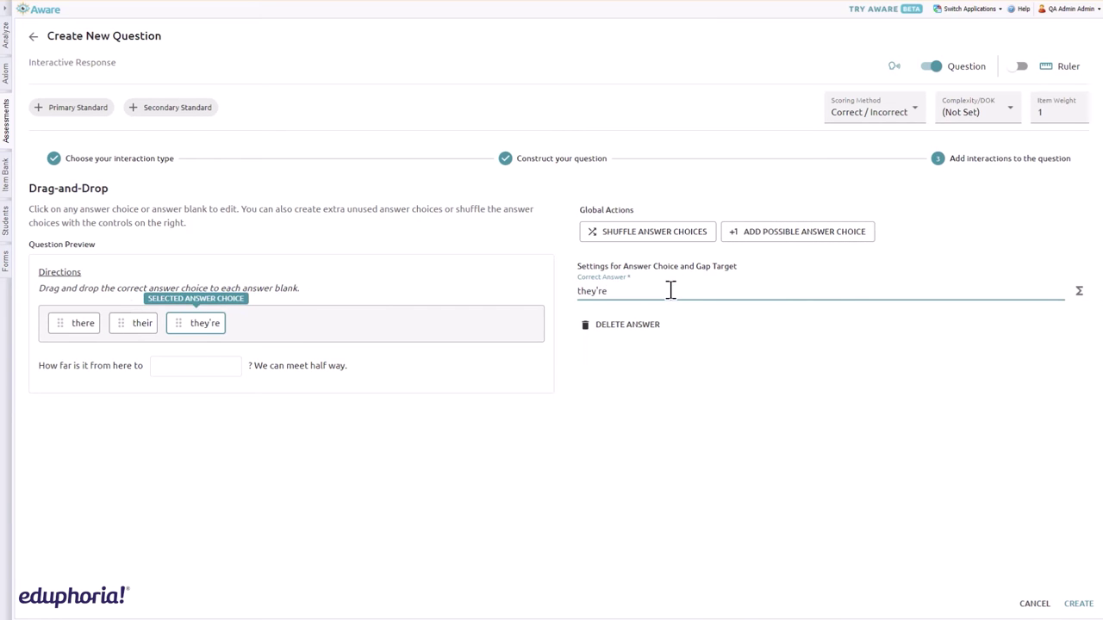
left_click(702, 346)
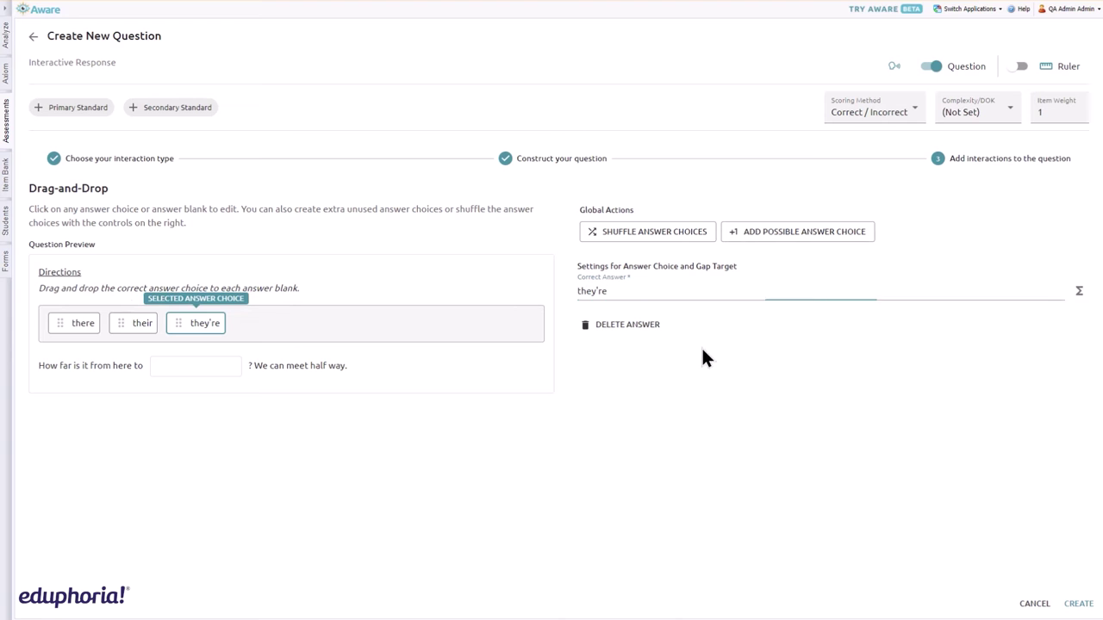
left_click(698, 237)
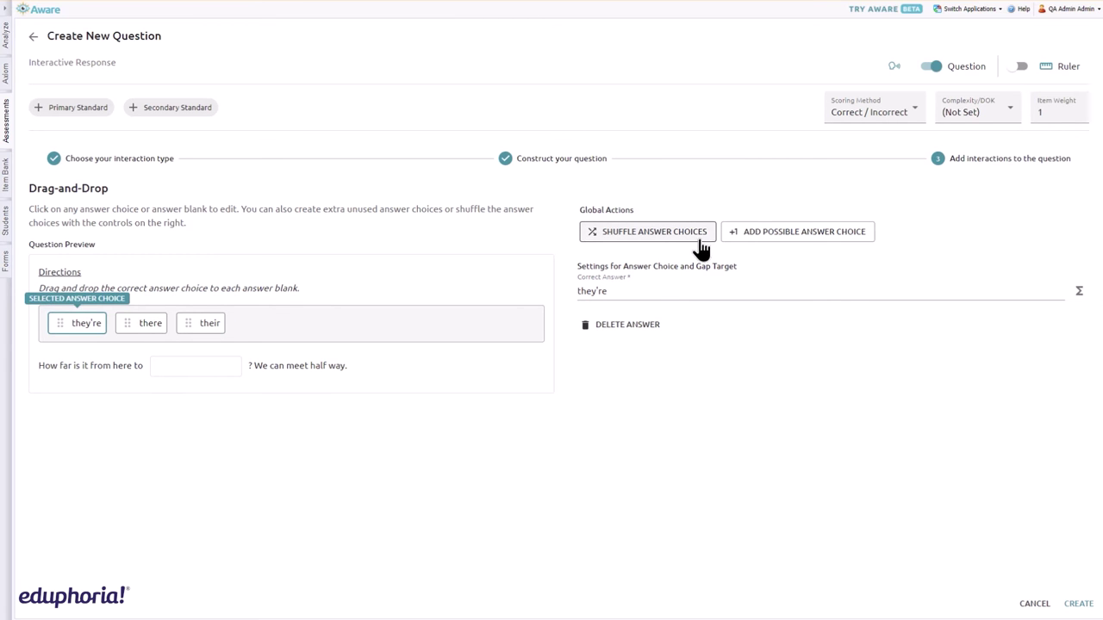
left_click(698, 248)
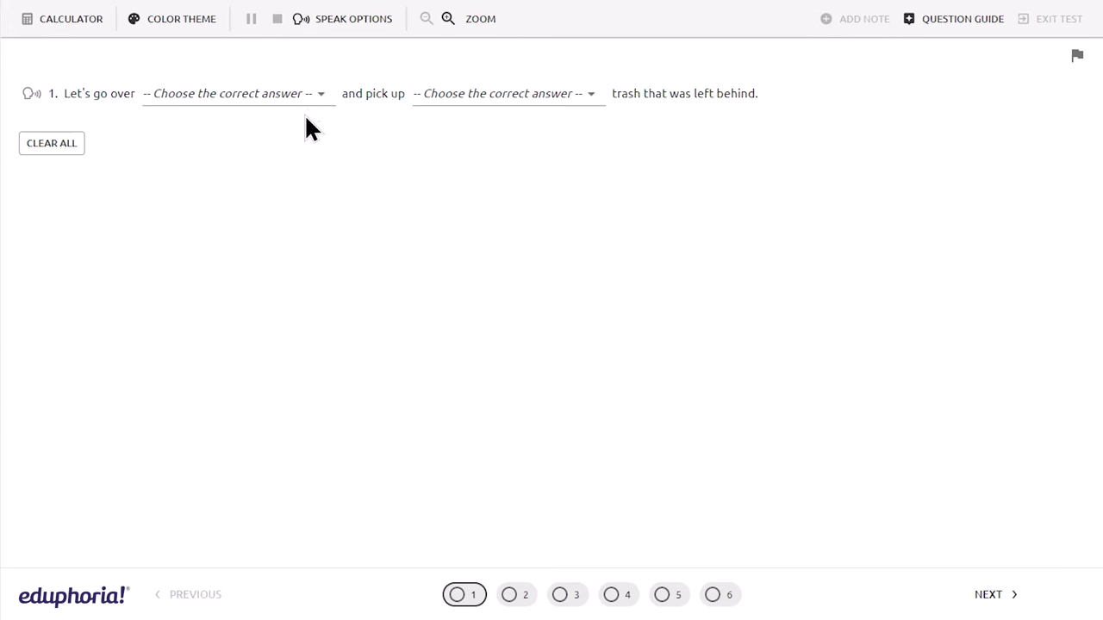
Step: Open the first blank's list of answer options in the sample inline-choice question
left_click(319, 93)
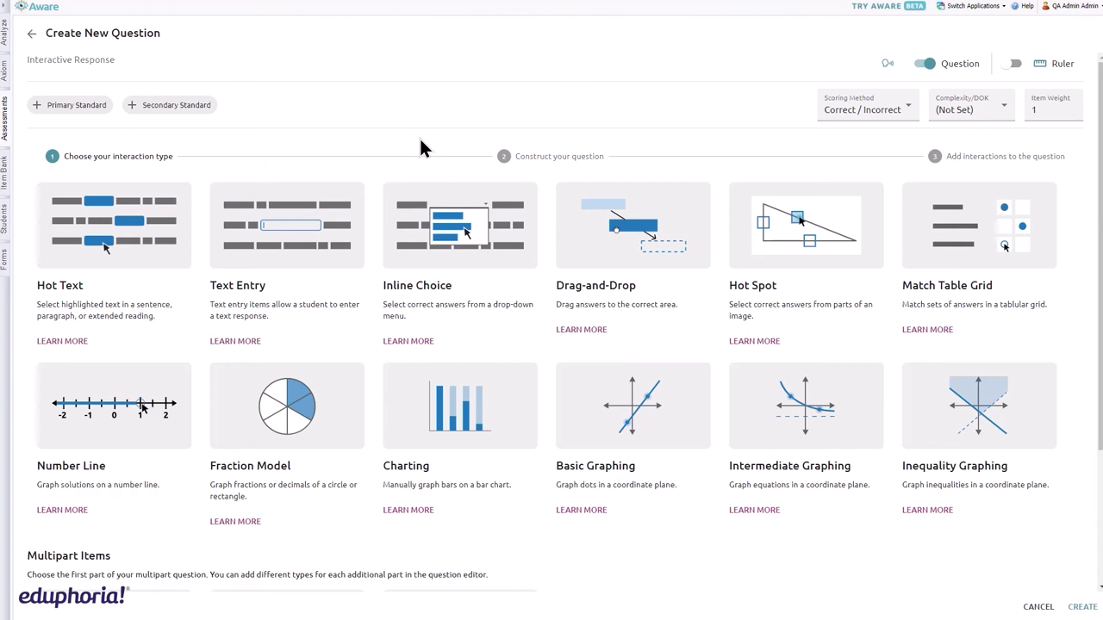
Step: Start an Inline Choice question and paste the prepared sentence over the starter text
left_click(443, 229)
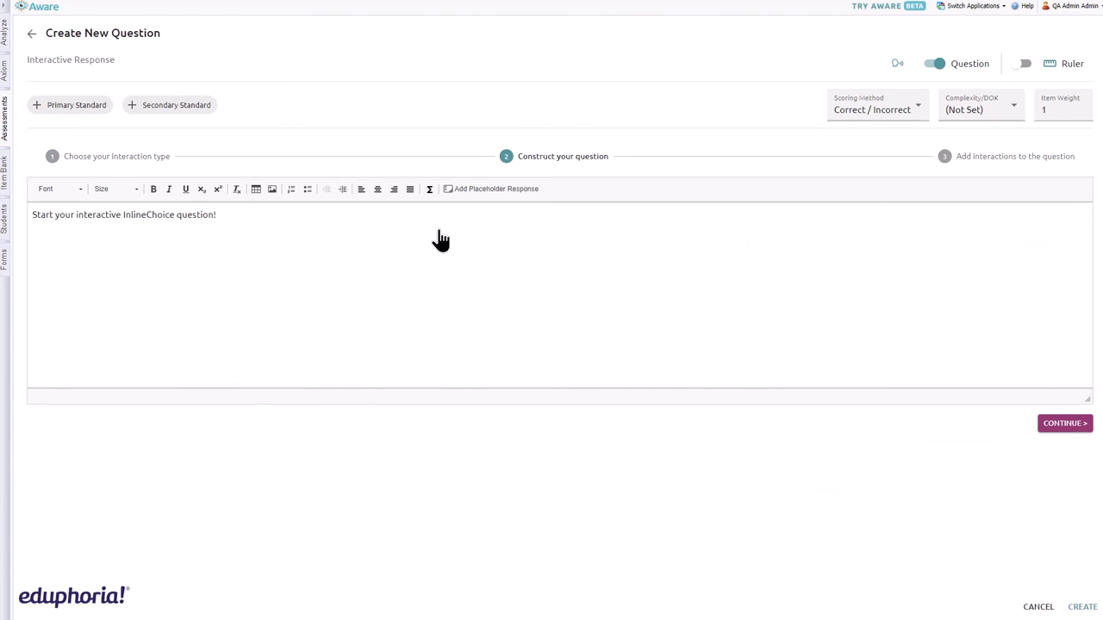
left_click(440, 225)
key("ctrl+a")
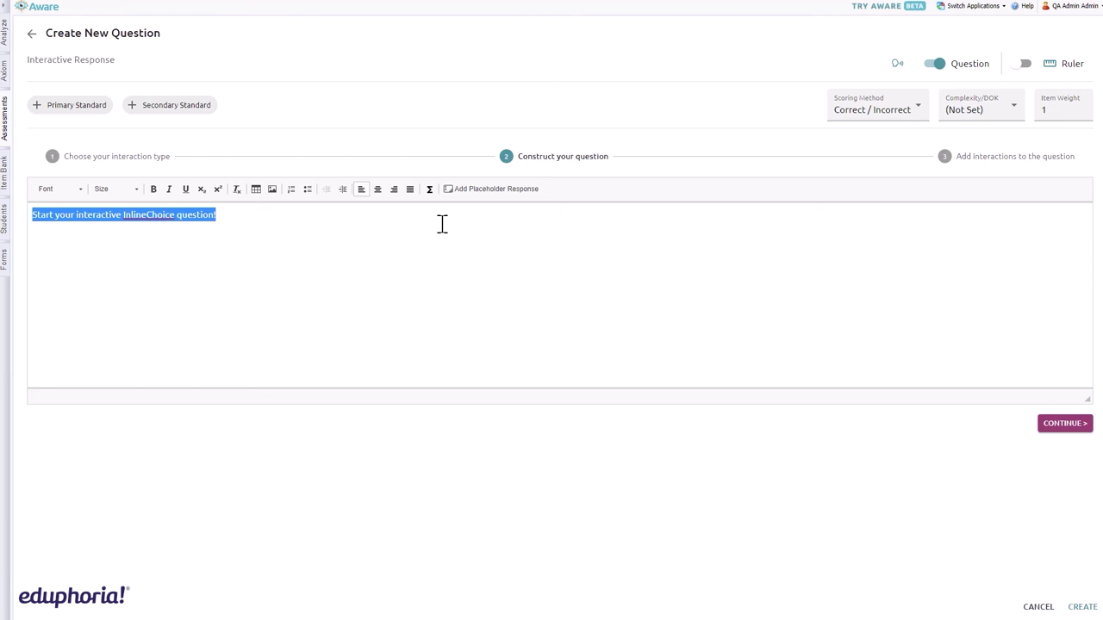
type("Let's go over there and pick up their trash that was left behind.")
Step: Make 'their' and 'there' answer blanks and continue to the choice setup
double_click(173, 215)
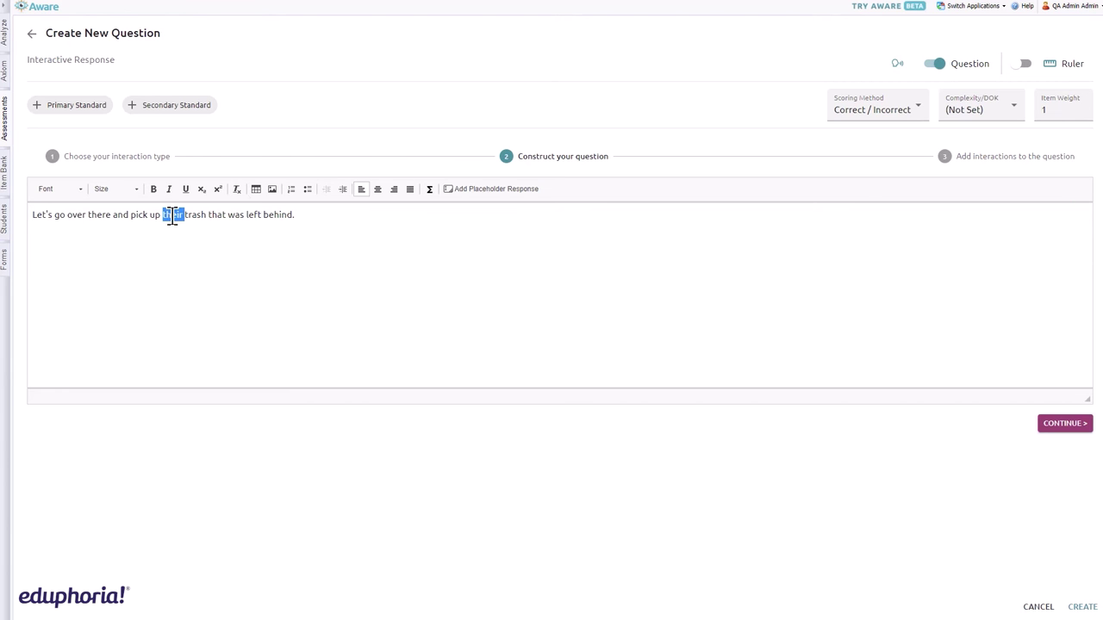
left_click(466, 190)
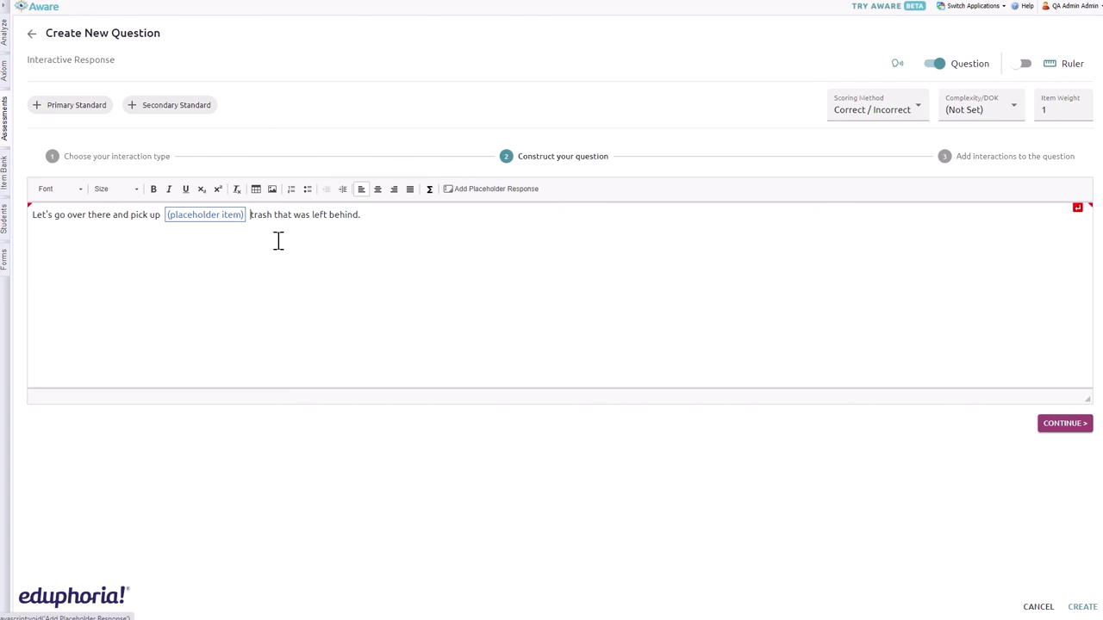
double_click(100, 215)
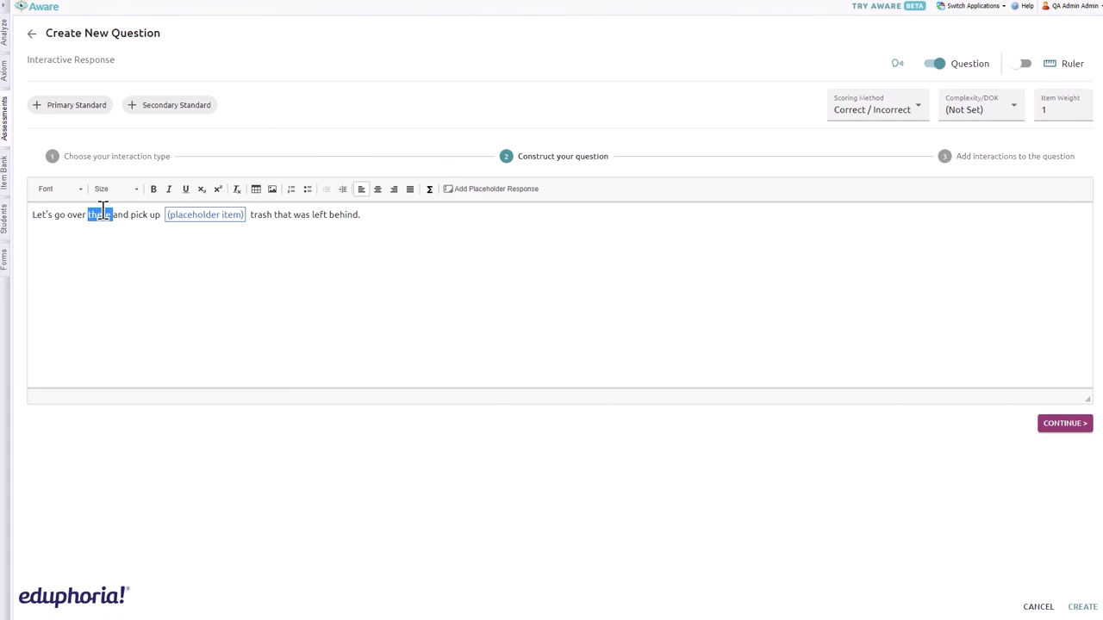
left_click(475, 189)
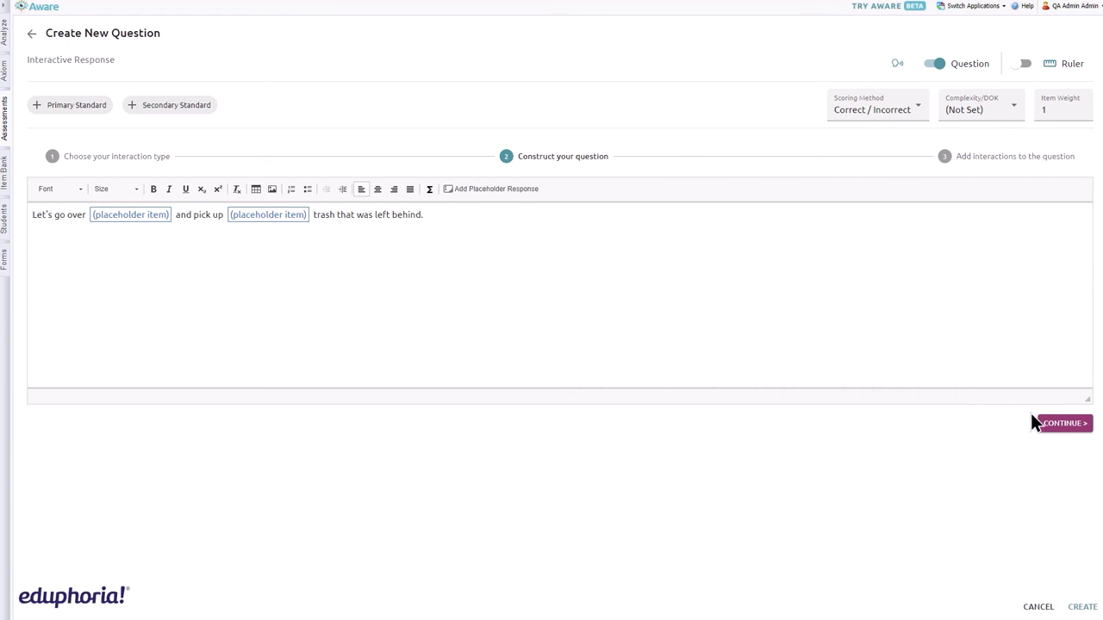
left_click(1062, 423)
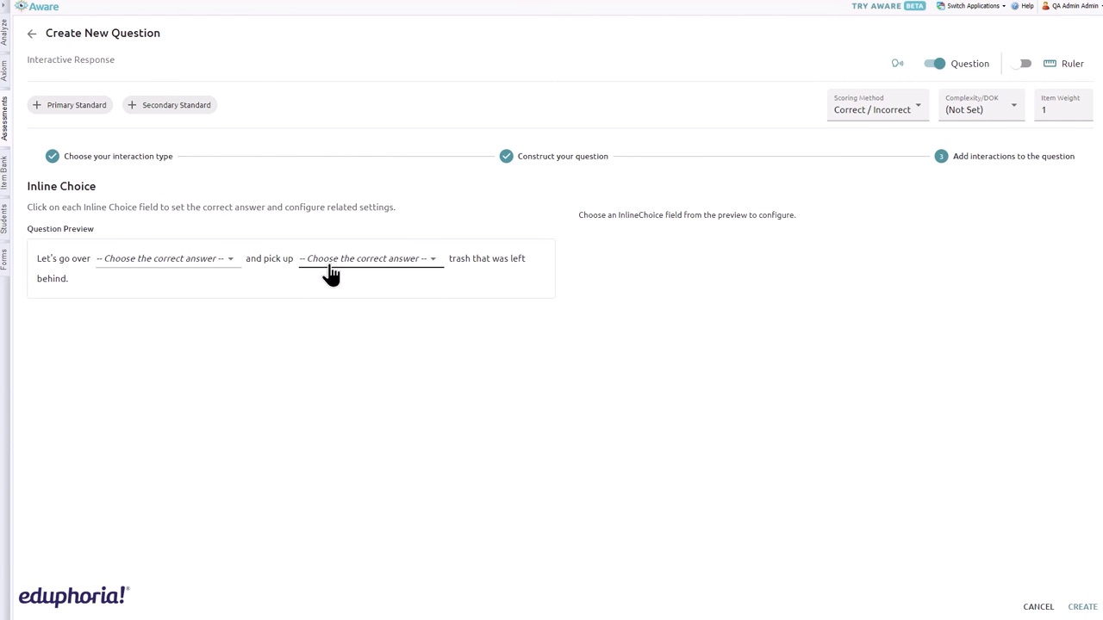
Step: Enter 'there' as the first blank's choice and mark it correct
left_click(185, 268)
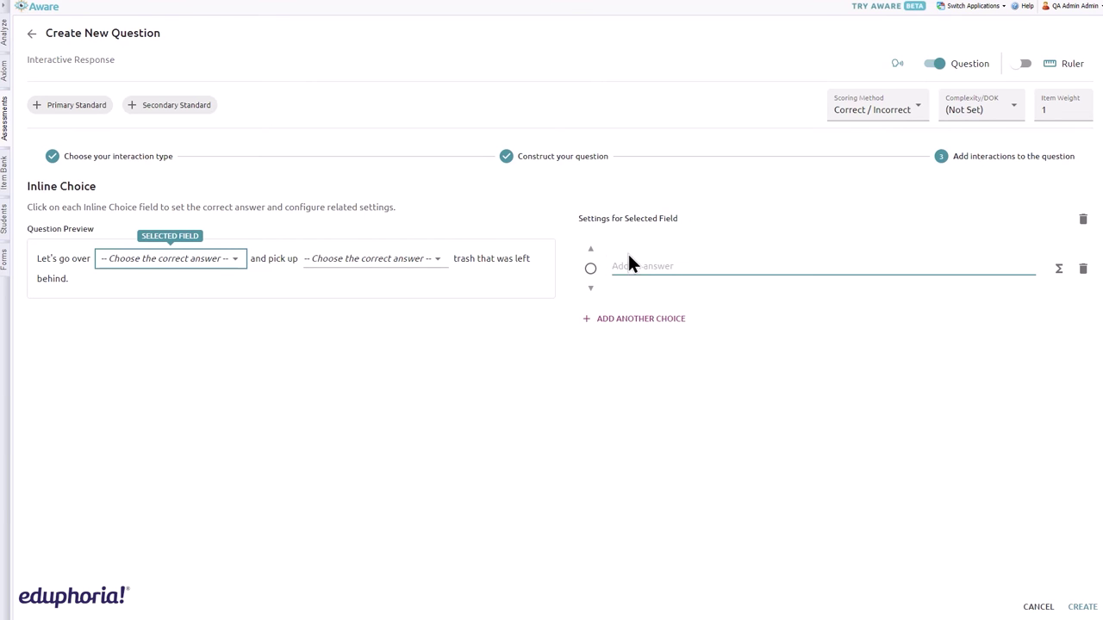
type("there")
left_click(591, 280)
Step: Add 'their' and 'they're' as further choices and preview the blank's list
left_click(636, 321)
left_click(650, 348)
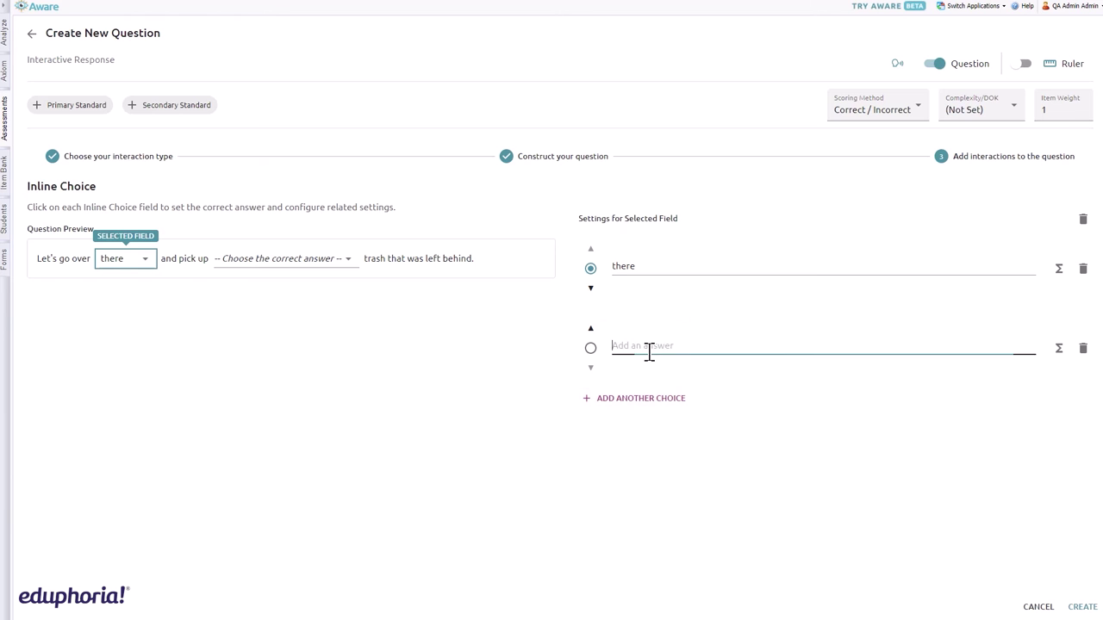
type("their")
left_click(637, 398)
left_click(642, 424)
type("they're")
left_click(145, 267)
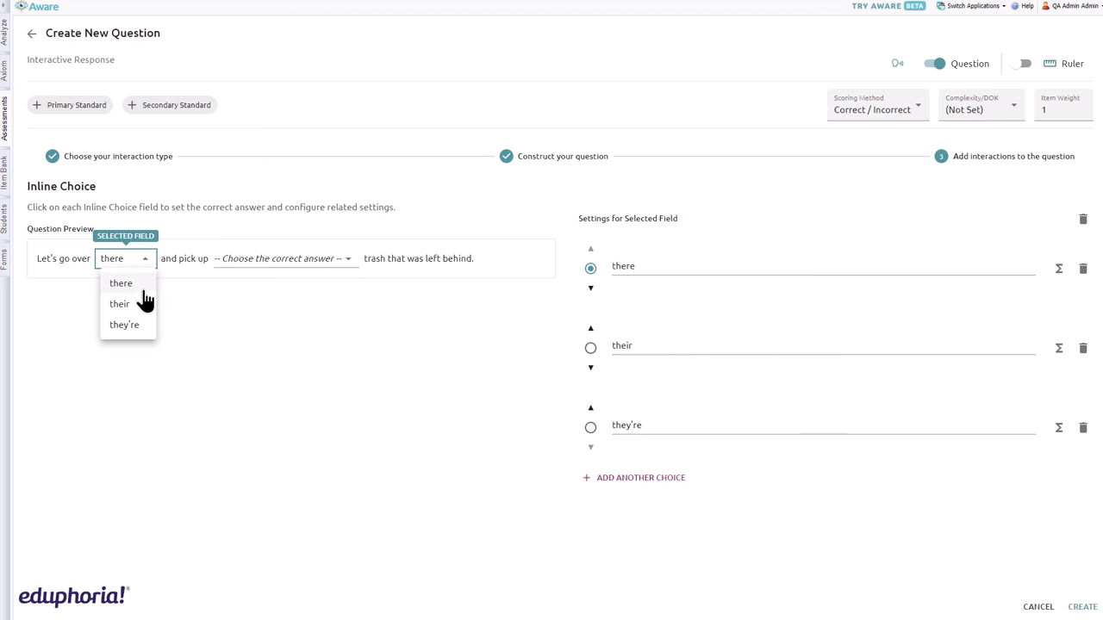
left_click(273, 328)
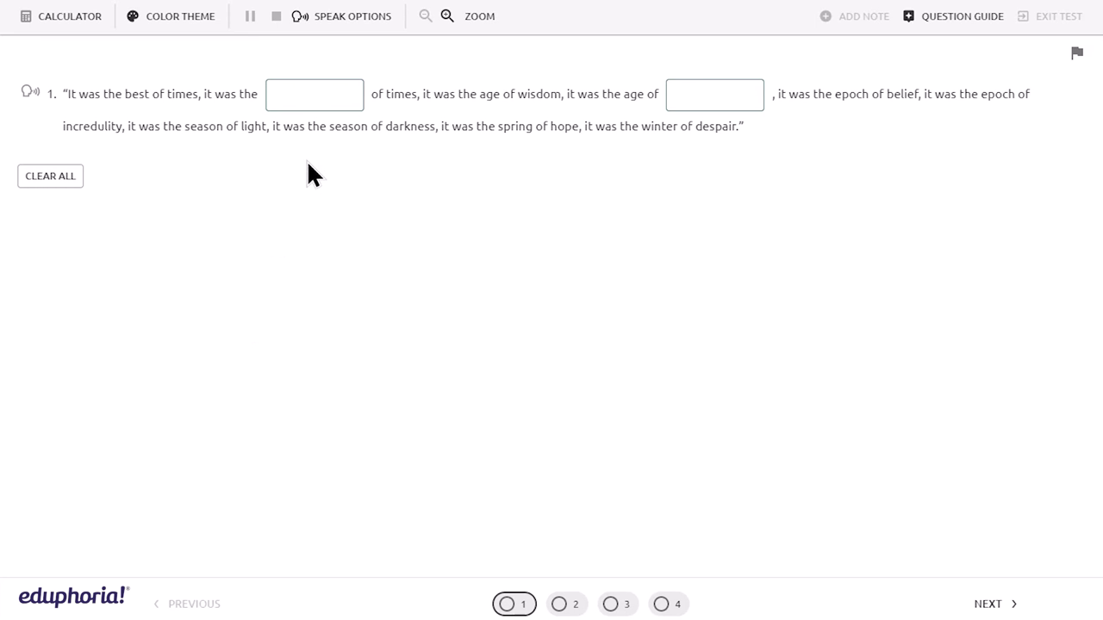
Step: Fill the sample text-entry blanks with 'worst' and 'foolishnes'
left_click(318, 97)
type("worst")
key("Tab")
type("foolishnes")
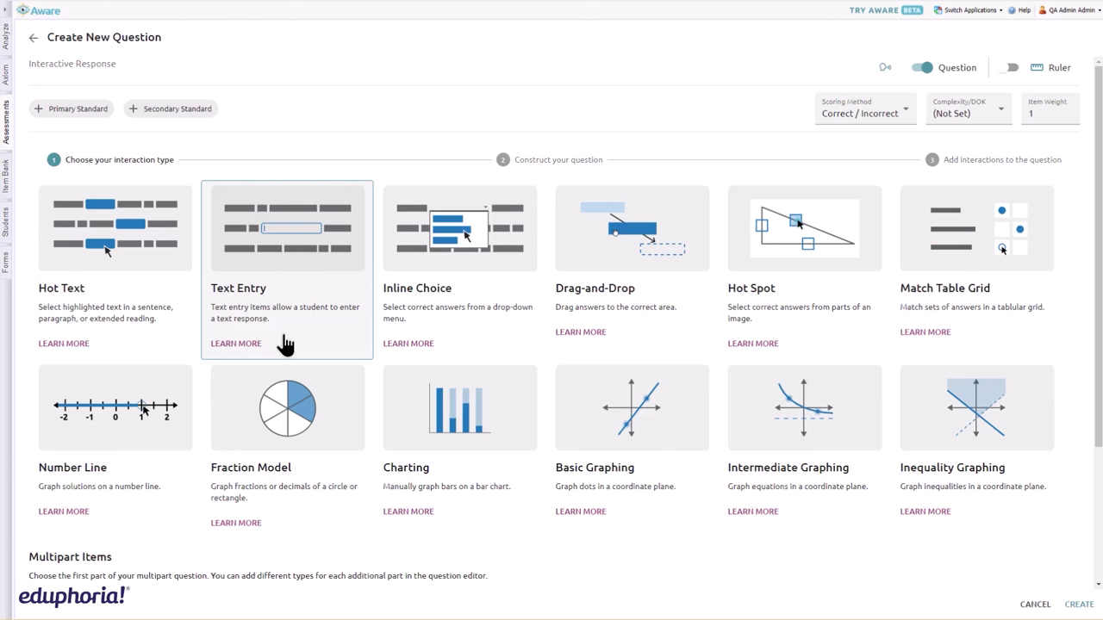
Step: Start a Text Entry question and paste the Dickens quote over the starter sentence
left_click(285, 344)
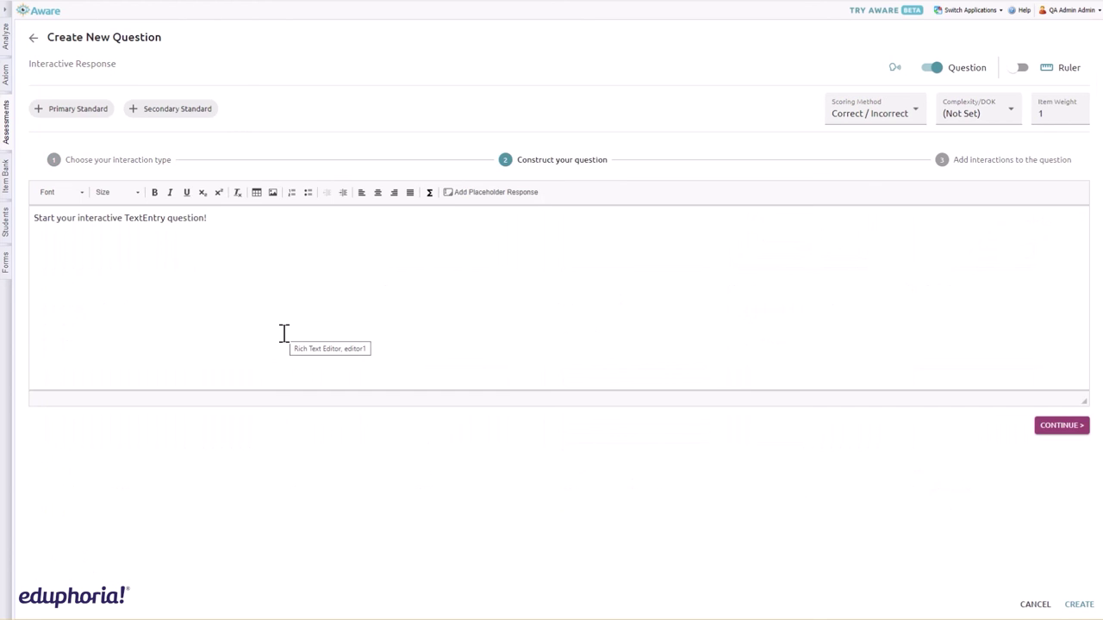
left_click_drag(209, 223, 30, 217)
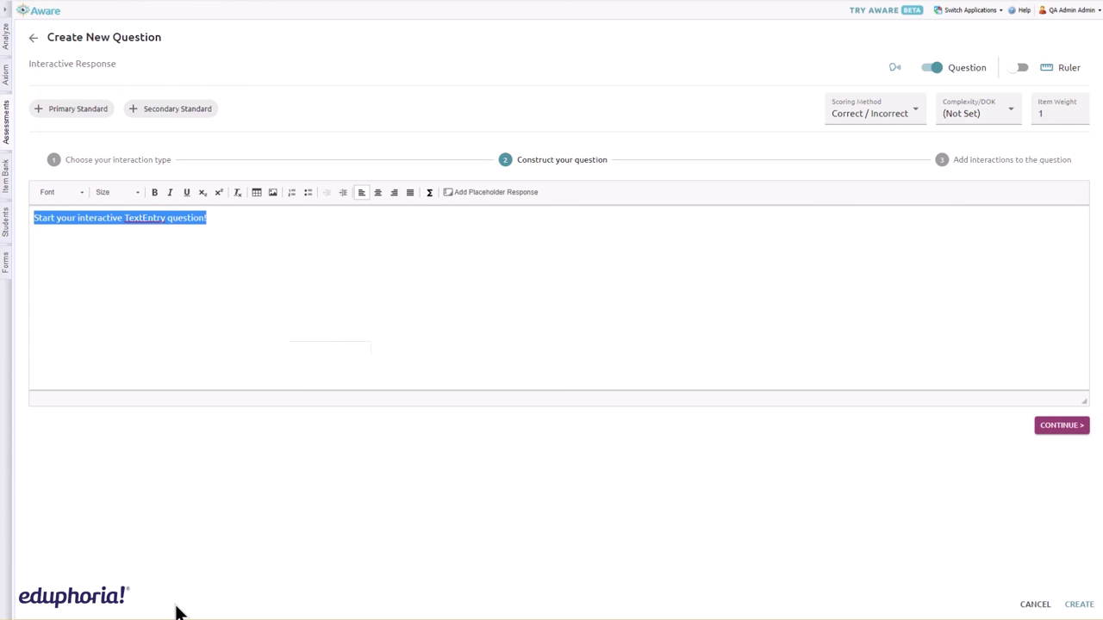
type("\"It was the best of times, it was the worst of times, it was the age of wisdom, it was the age of foolishness, it was the epoch of belief, it was the epoch of incredulity, it was the season of light, it was the season of darkness, it was the spring of hope, it was the winter of despair.\"")
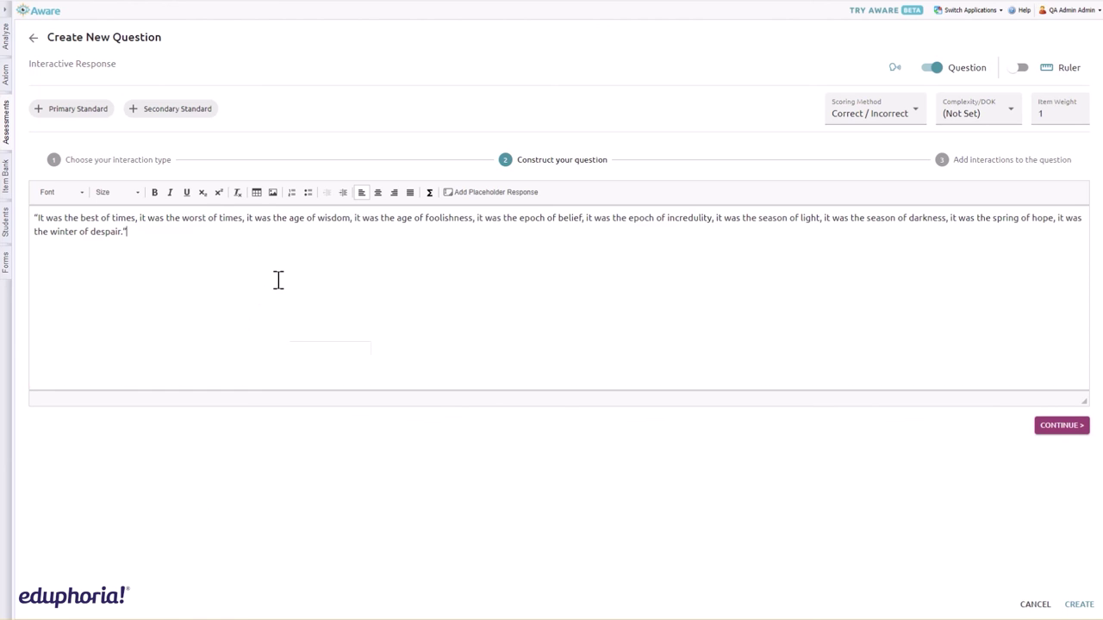
Step: Make 'worst' and 'foolishness' answer blanks and continue to answer setup
double_click(195, 218)
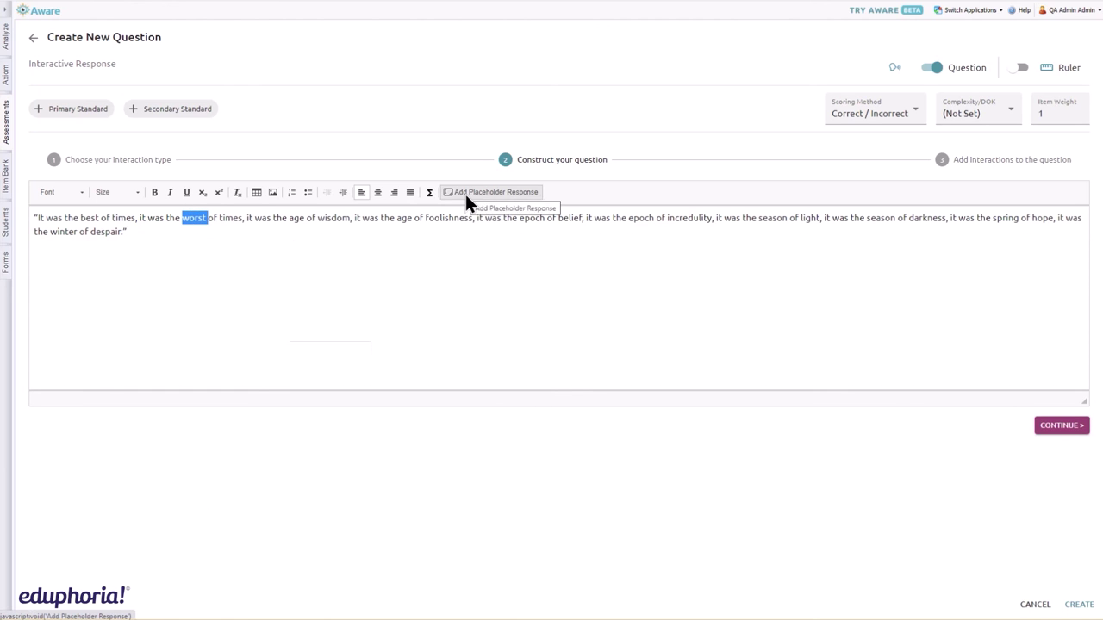
left_click(467, 197)
double_click(476, 219)
left_click(495, 194)
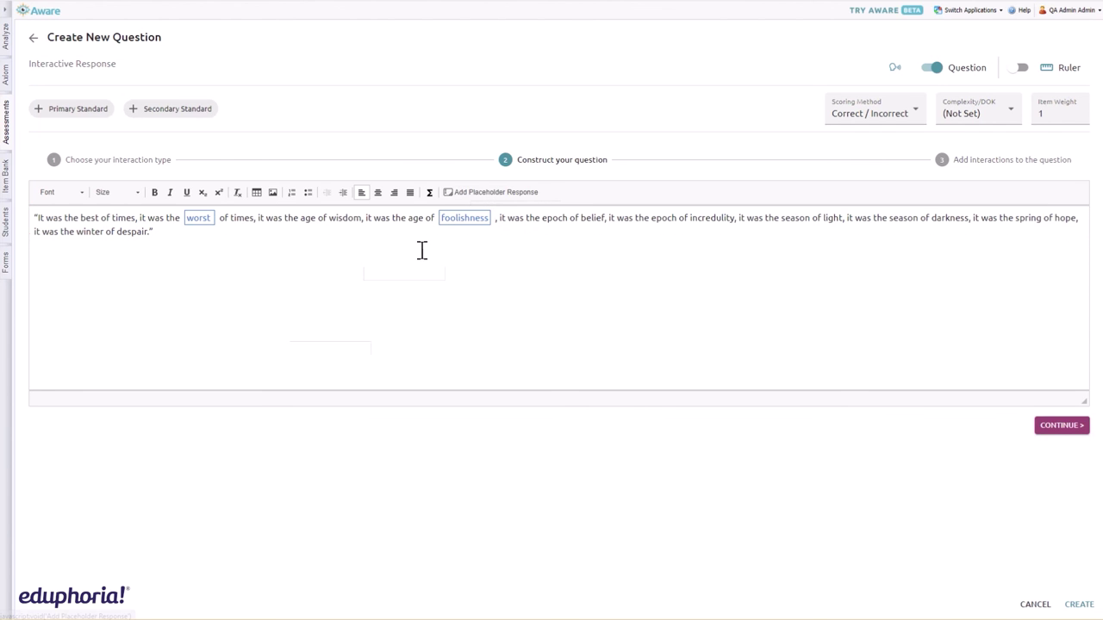
left_click(1064, 428)
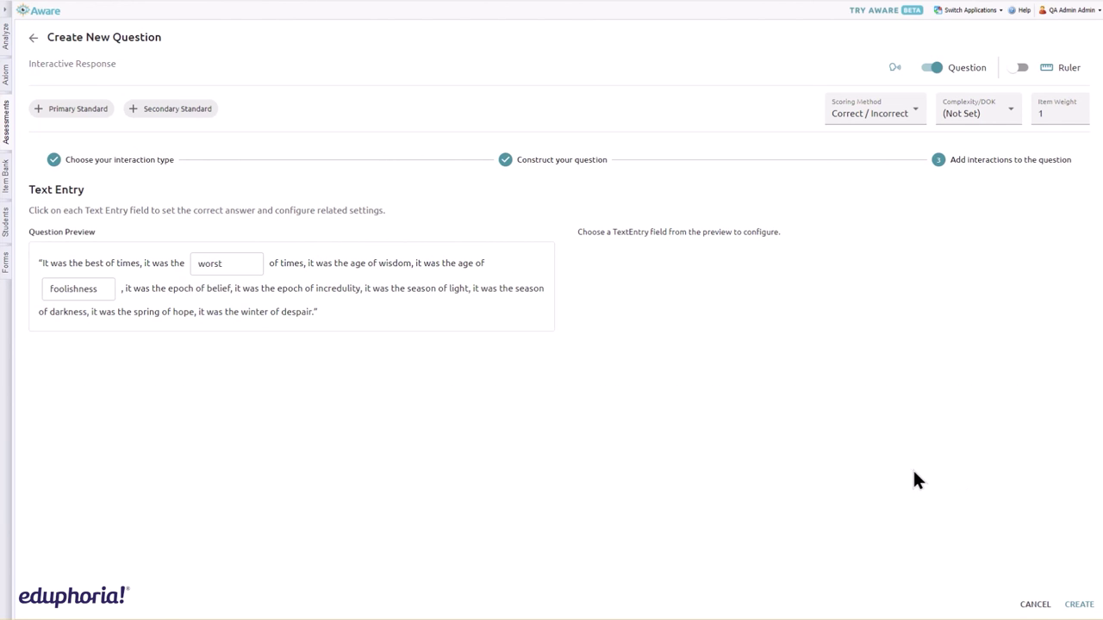
Step: Add 'foolisness' as a second correct answer for the foolishness blank
left_click(239, 268)
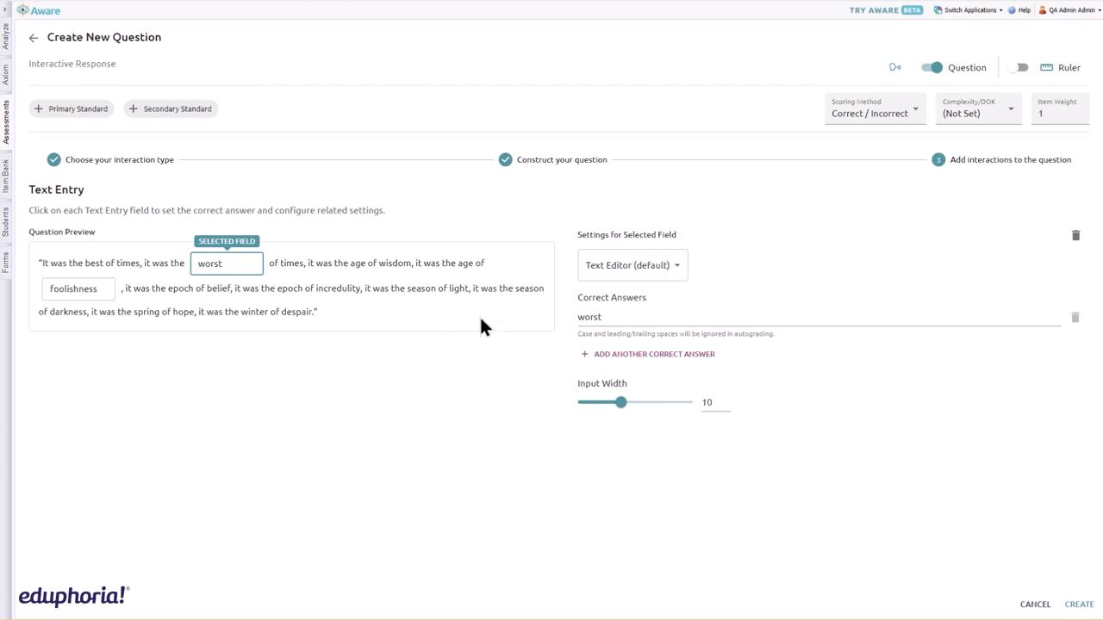
left_click(78, 289)
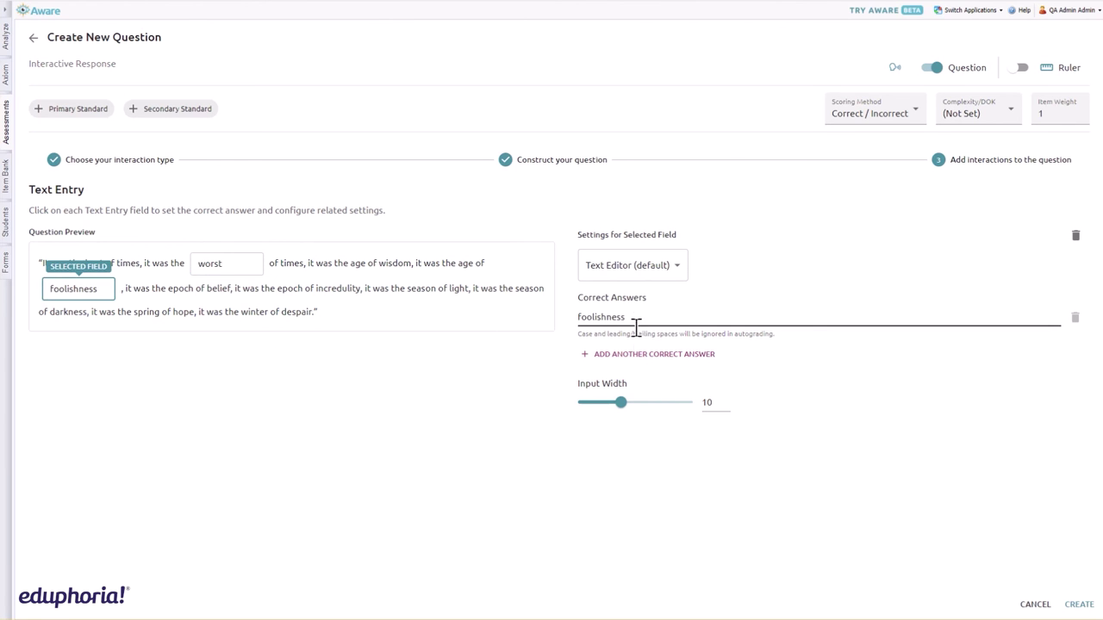
left_click(688, 356)
left_click(622, 351)
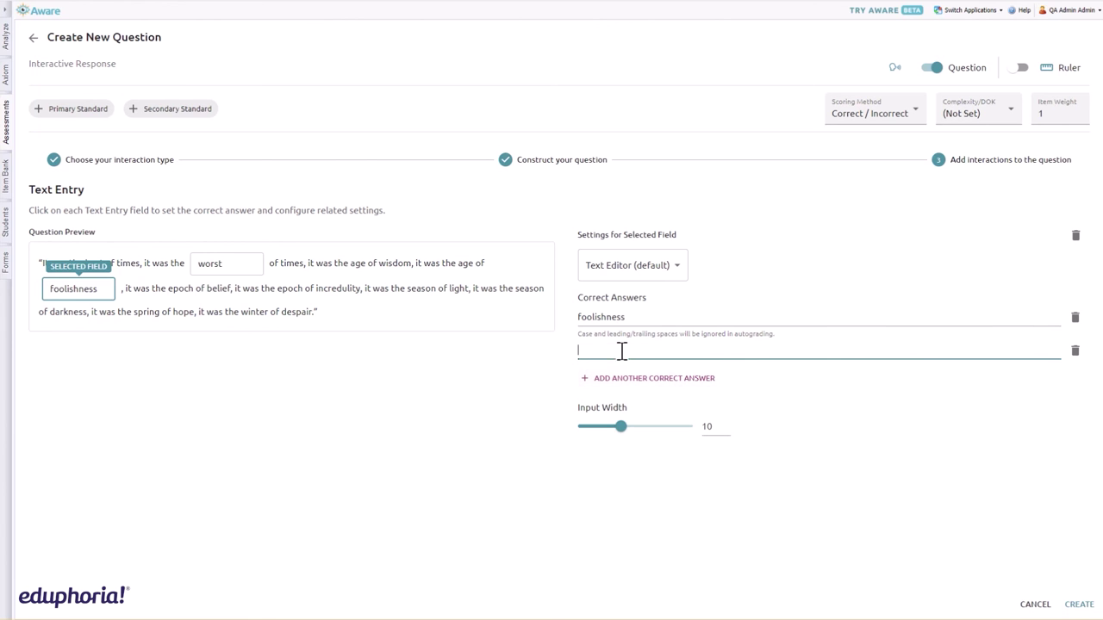
type("foolisness")
left_click(820, 403)
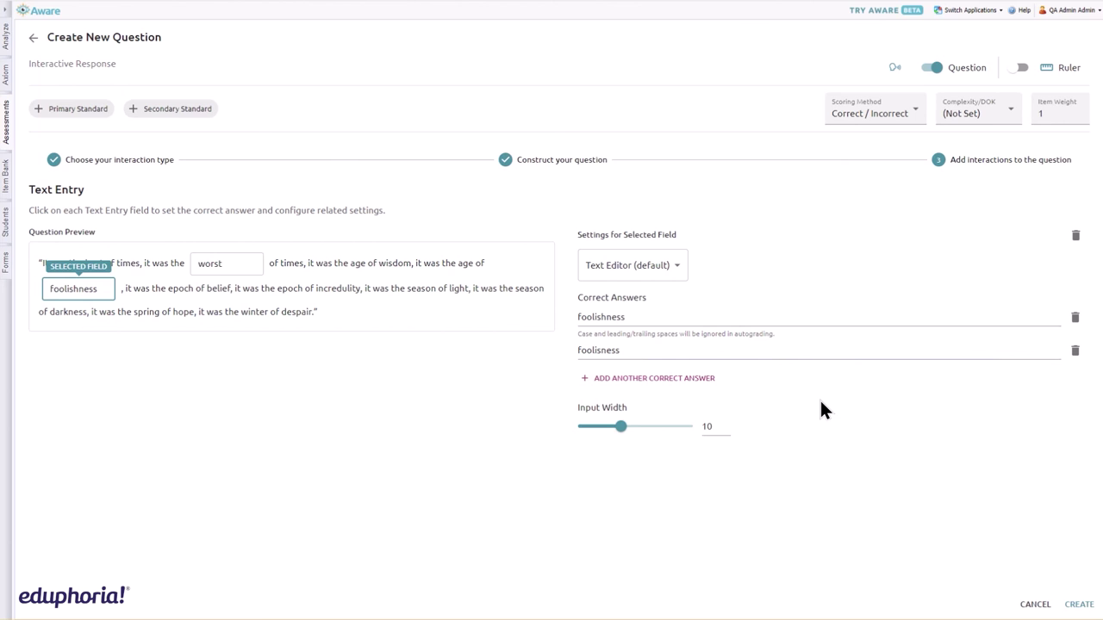